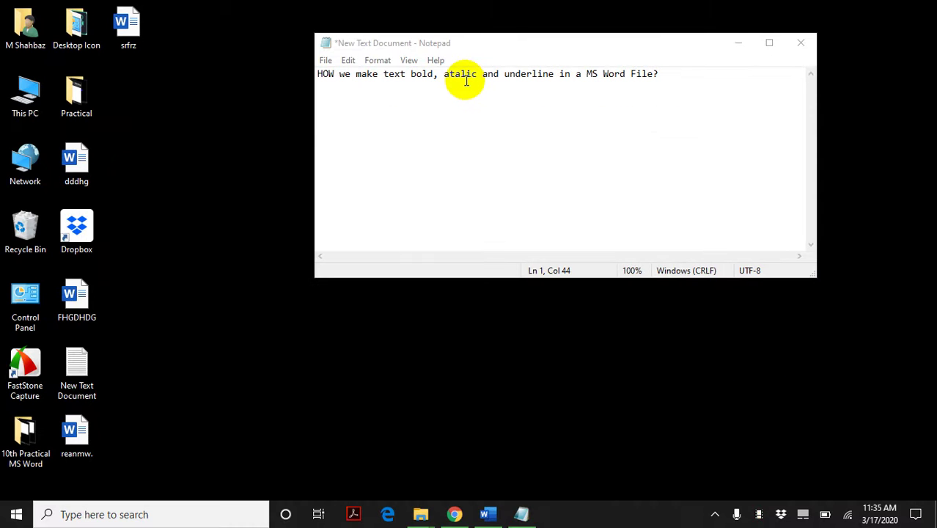
# Bring the Word document srfrz to the front from the taskbar.
pyautogui.click(493, 520)
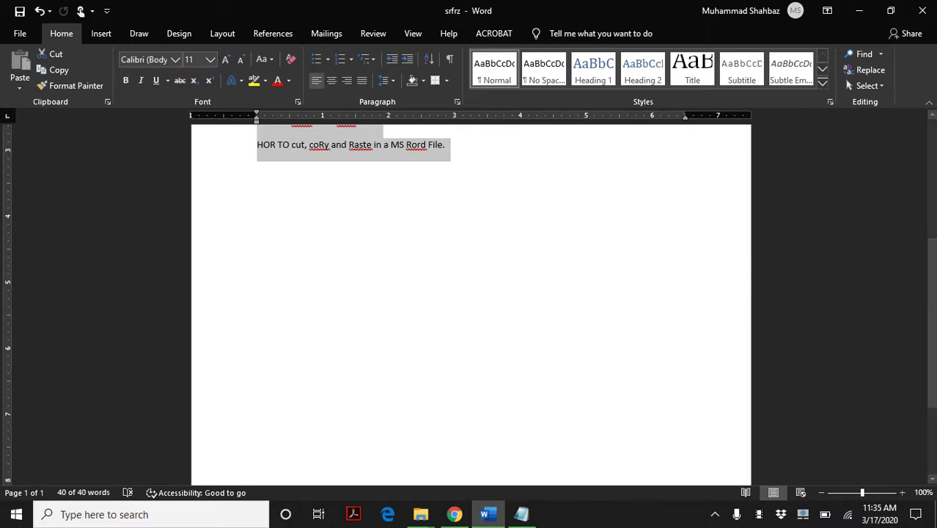
# Jump to the top of srfrz and select the first 'HOR TO Rrint a MS Rord File?' line.
pyautogui.click(923, 249)
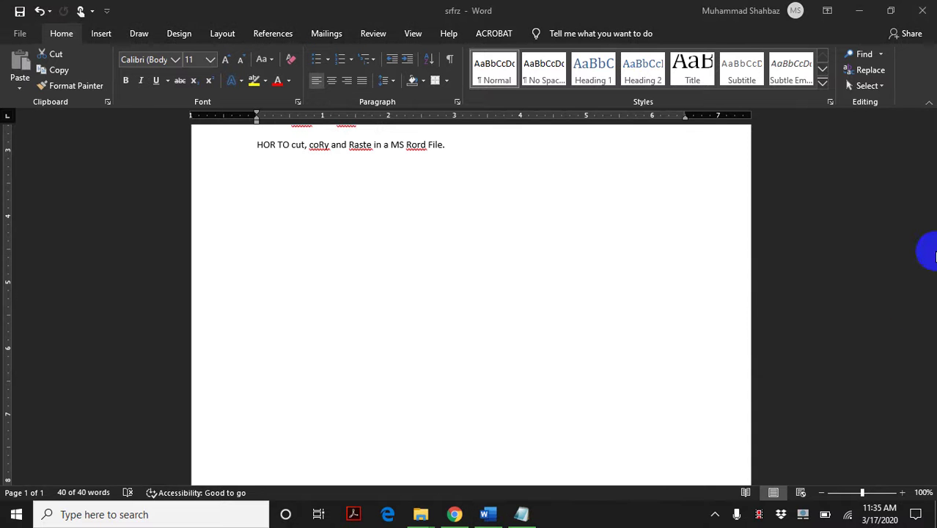
pyautogui.tripleClick(387, 152)
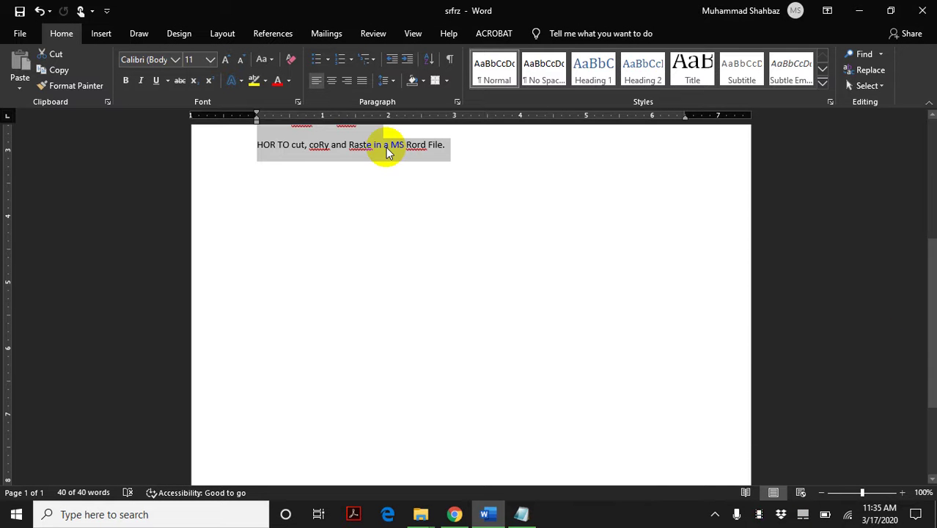
pyautogui.hotkey('ctrl', 'Home')
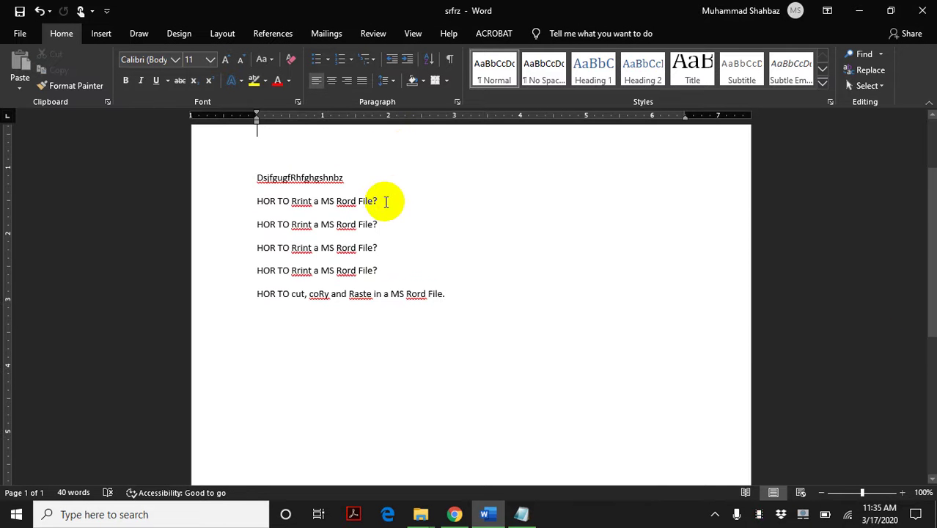
pyautogui.moveTo(380, 201); pyautogui.dragTo(262, 203)
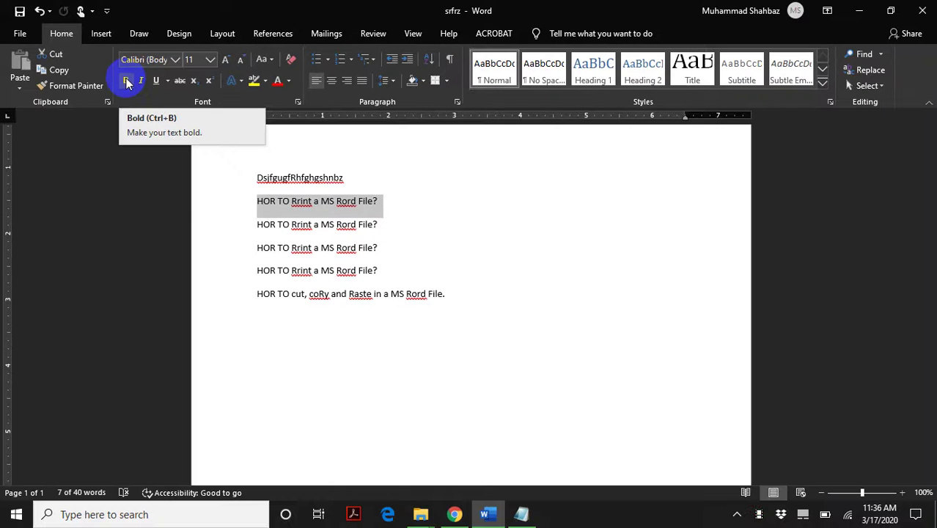
pyautogui.click(127, 83)
pyautogui.click(128, 83)
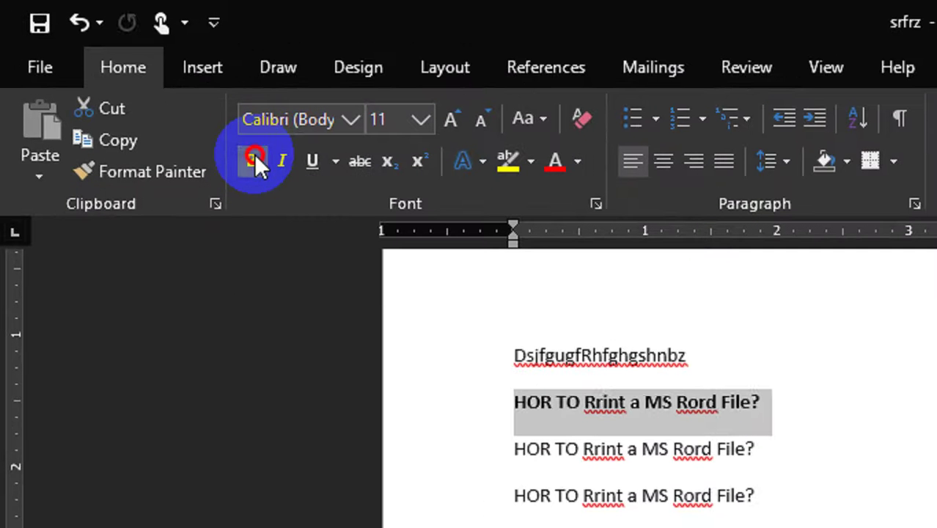
pyautogui.click(239, 153)
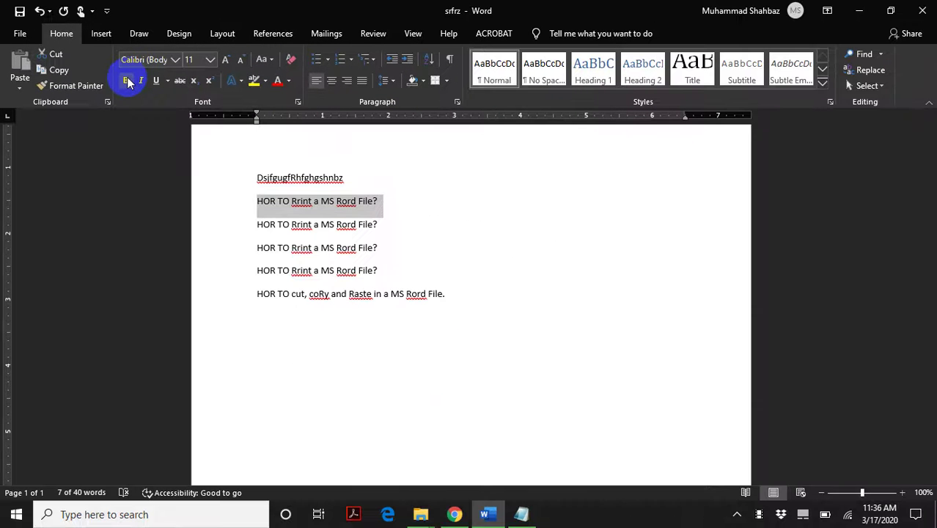
pyautogui.click(850, 7)
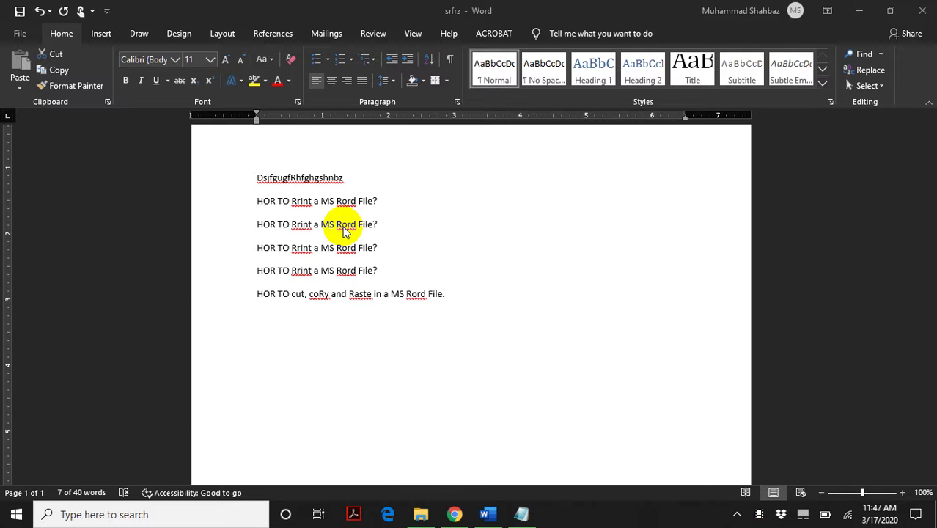
pyautogui.click(254, 203)
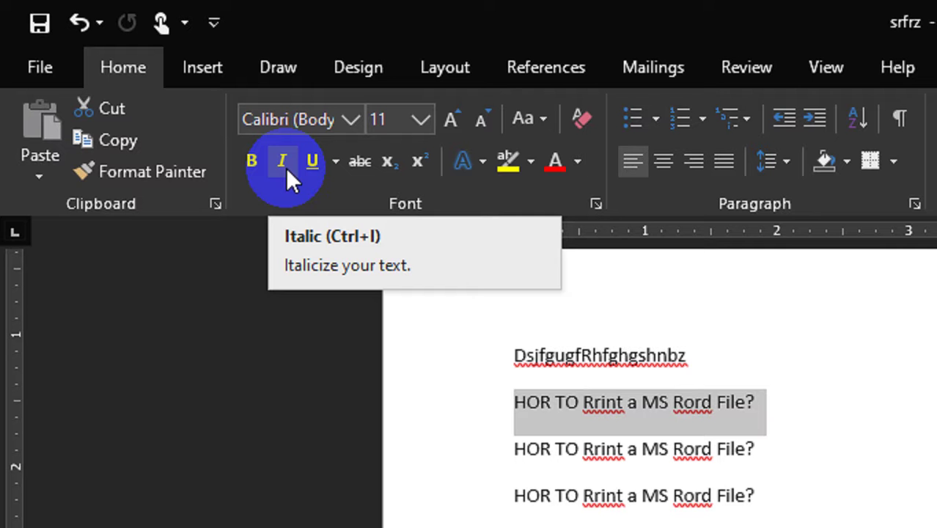
pyautogui.click(285, 167)
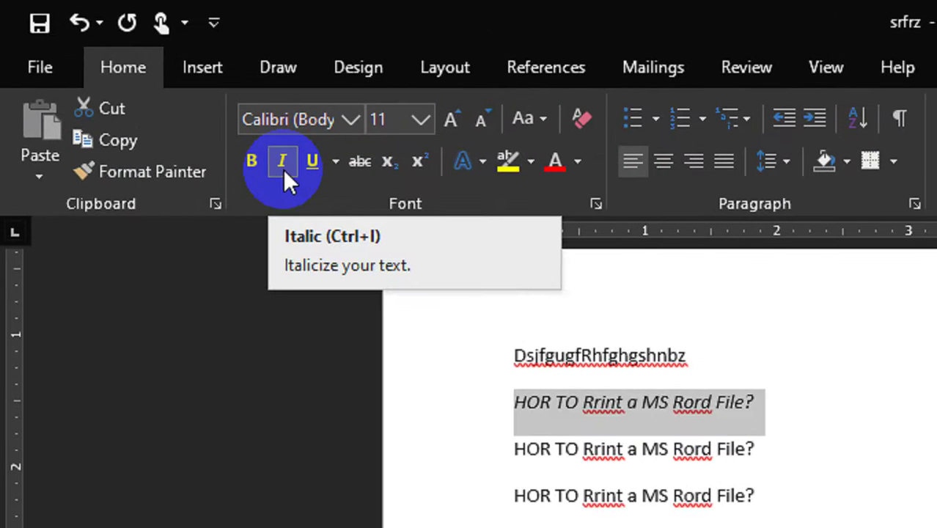
pyautogui.click(142, 85)
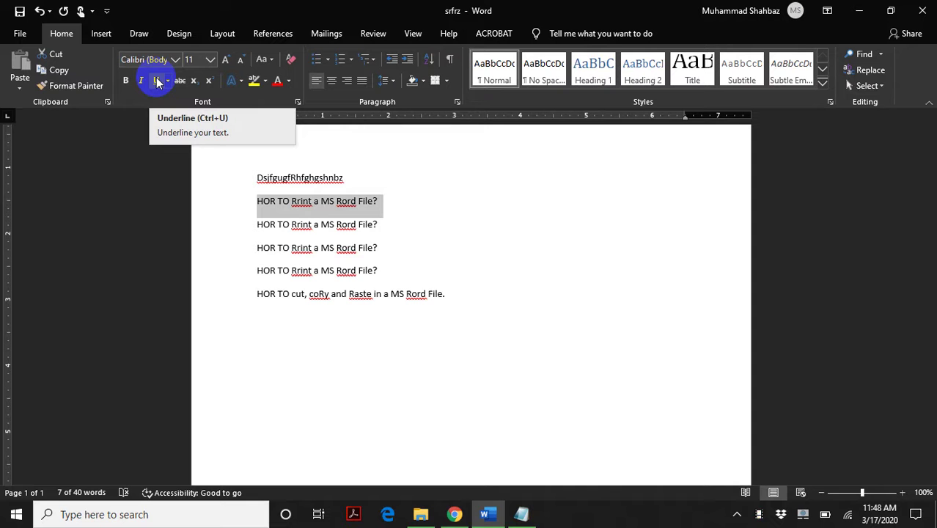
# Apply the Font group's Underline (U) to the selected 'HOR TO Rrint a MS Rord File?' line.
pyautogui.click(157, 87)
pyautogui.click(156, 84)
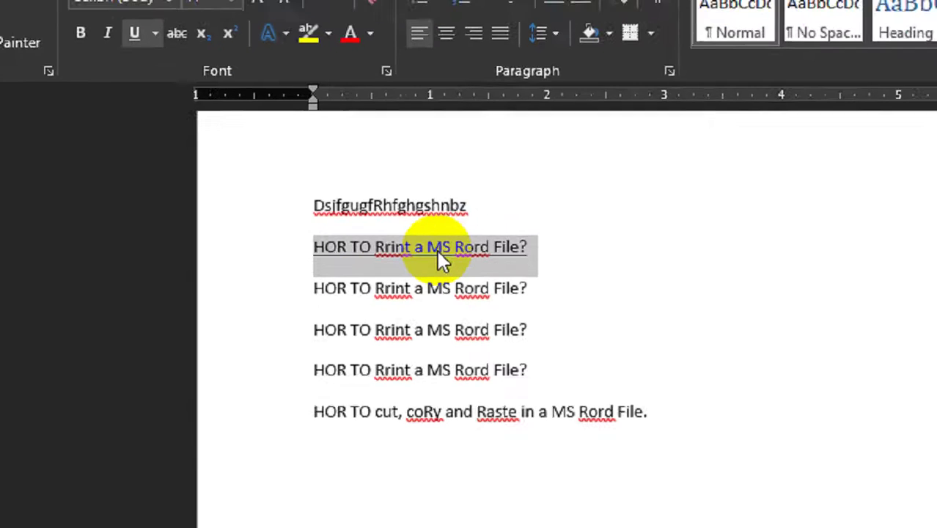
pyautogui.hotkey('ctrl', 'b')
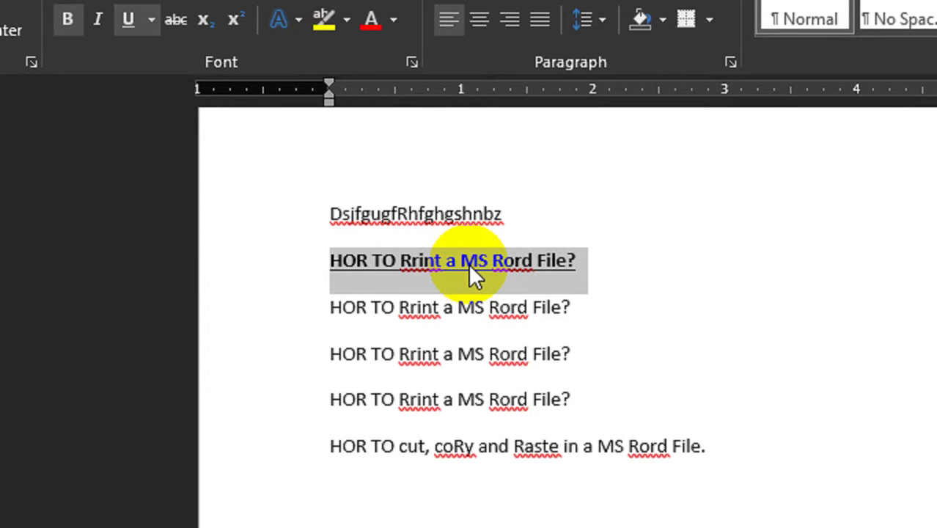
pyautogui.hotkey('ctrl', 'b')
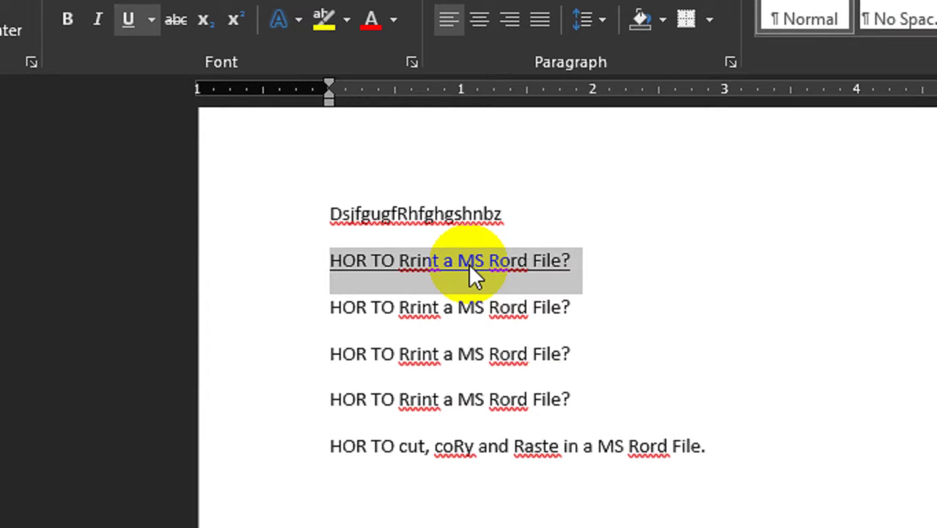
pyautogui.hotkey('ctrl', 'i')
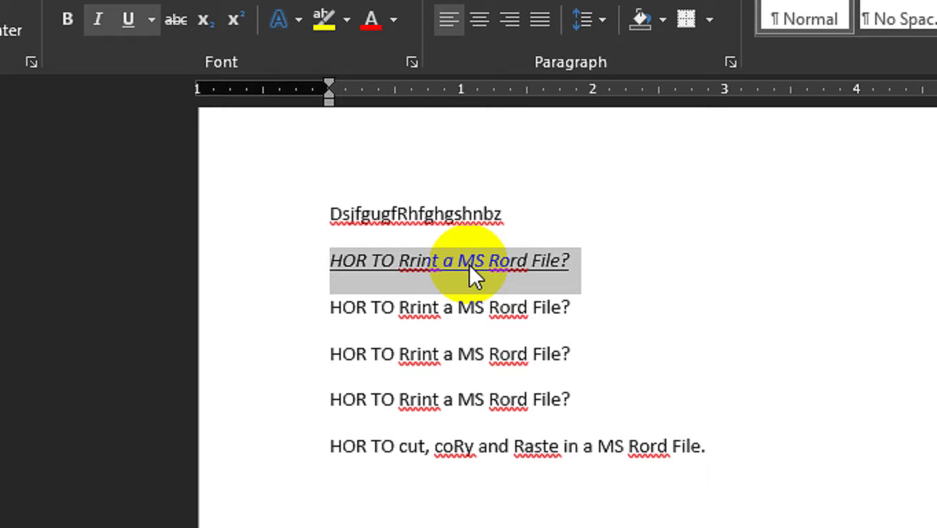
pyautogui.hotkey('ctrl', 'i')
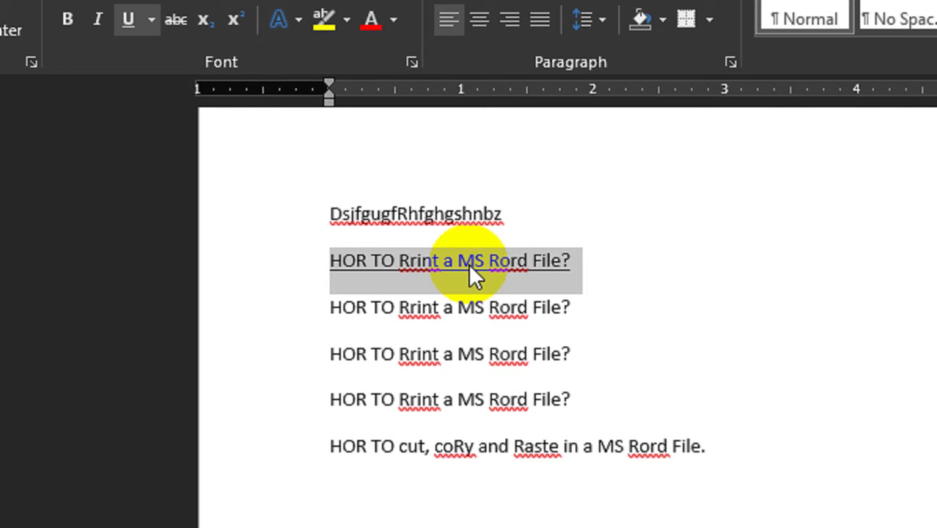
pyautogui.hotkey('ctrl', 'u')
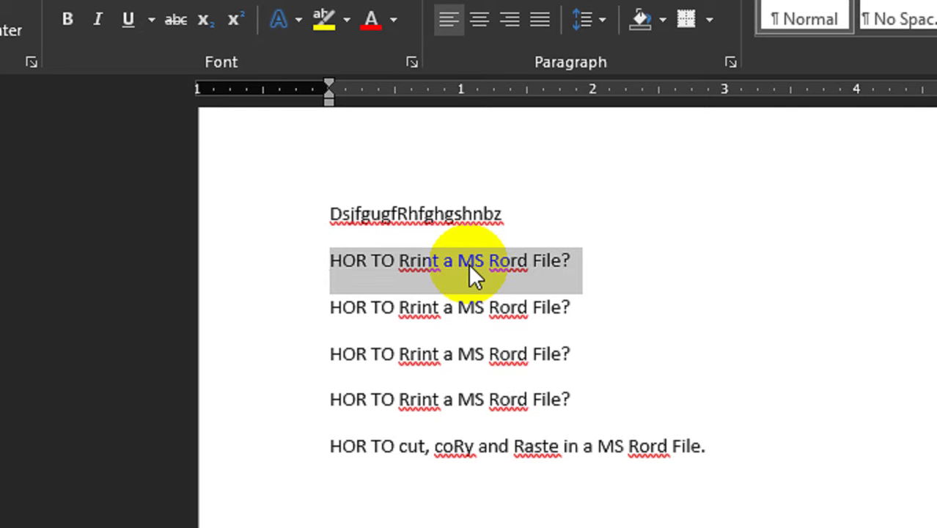
pyautogui.hotkey('ctrl', 'u')
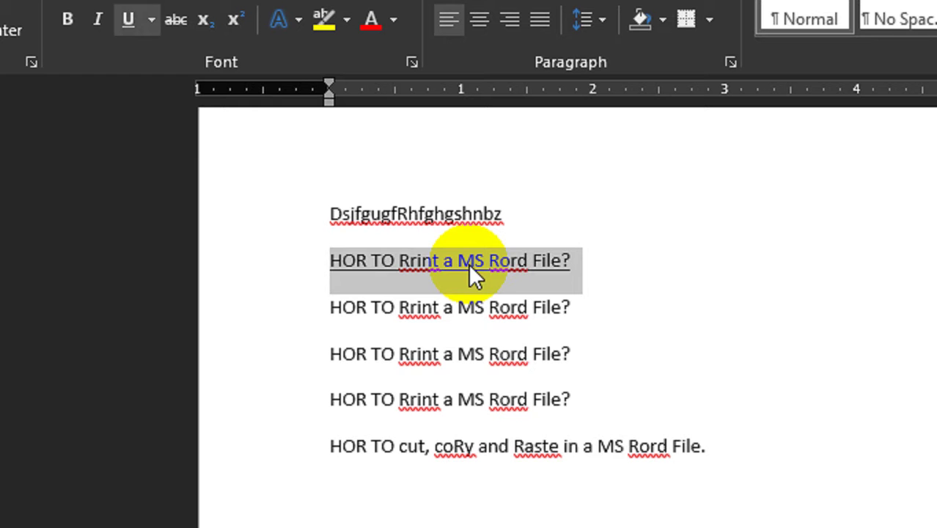